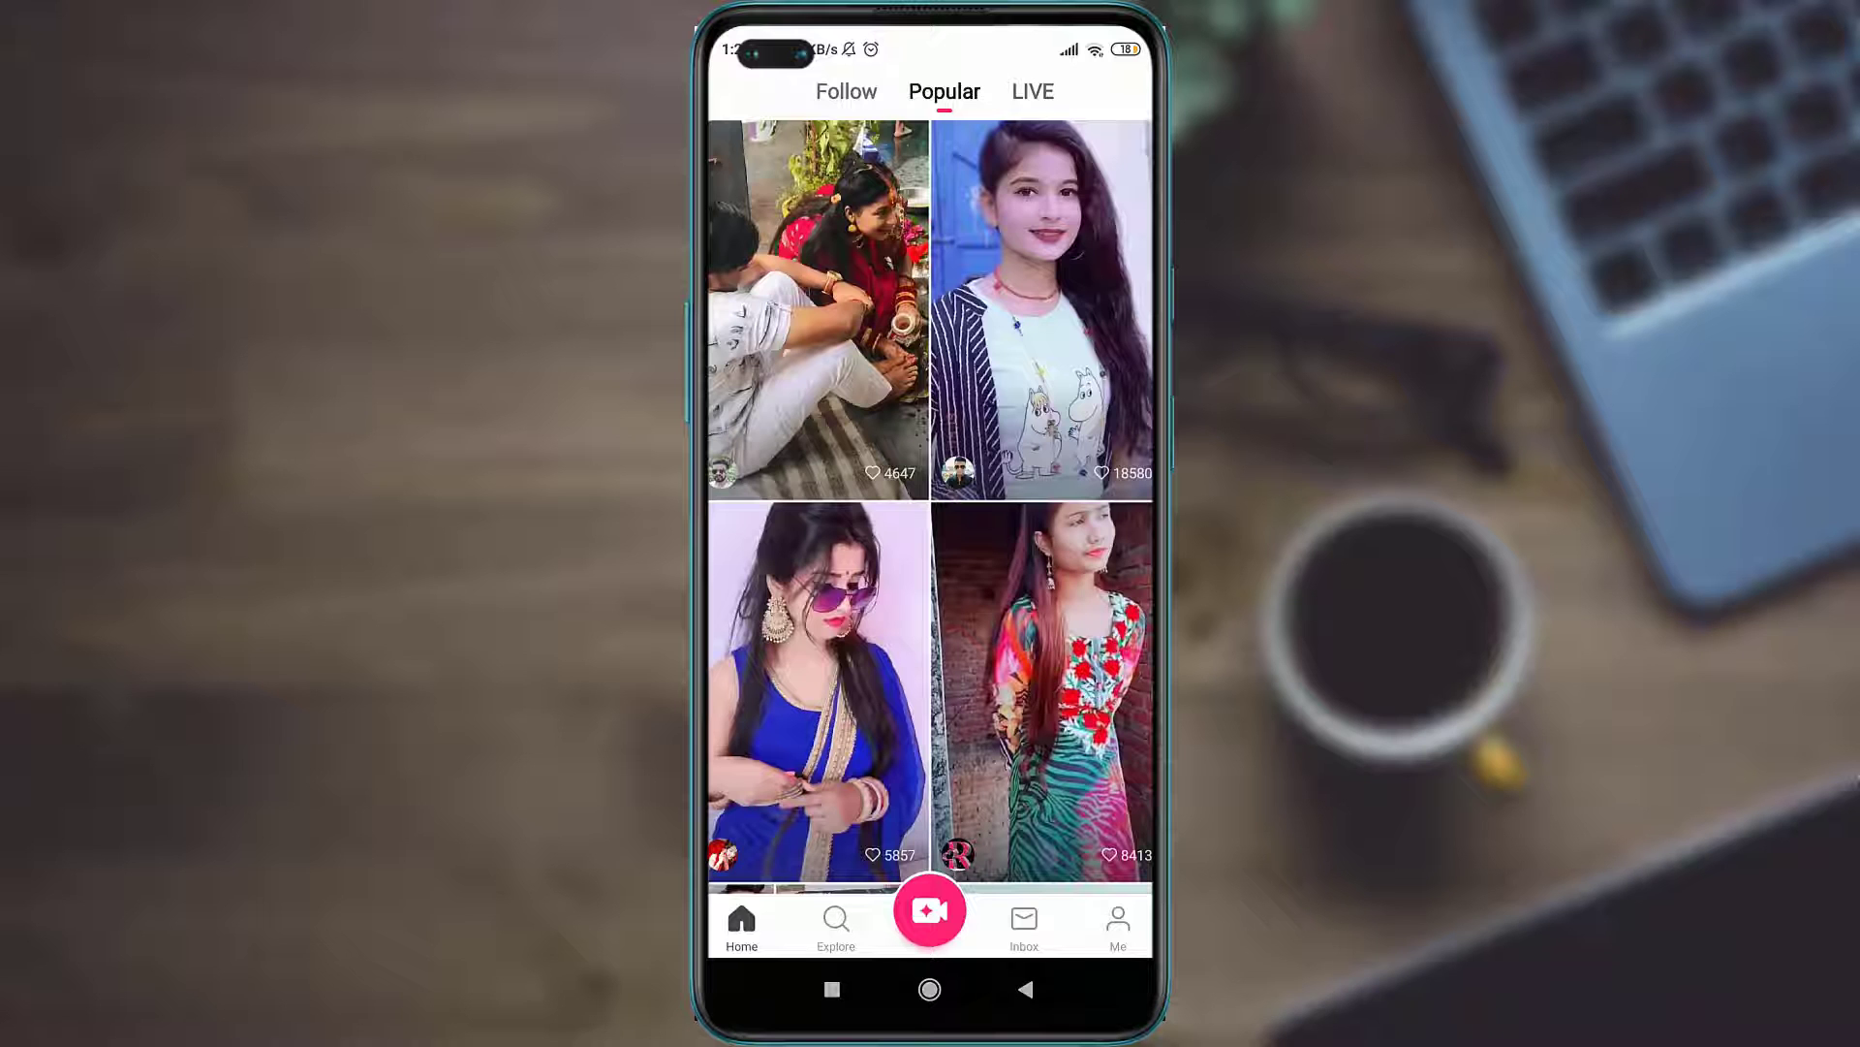
pyautogui.scroll(-3, 930, 509)
pyautogui.scroll(-3, 930, 509)
pyautogui.scroll(-3, 930, 508)
pyautogui.scroll(-3, 931, 510)
pyautogui.scroll(-2, 930, 509)
pyautogui.scroll(-3, 931, 509)
pyautogui.scroll(-3, 931, 509)
pyautogui.scroll(-3, 930, 509)
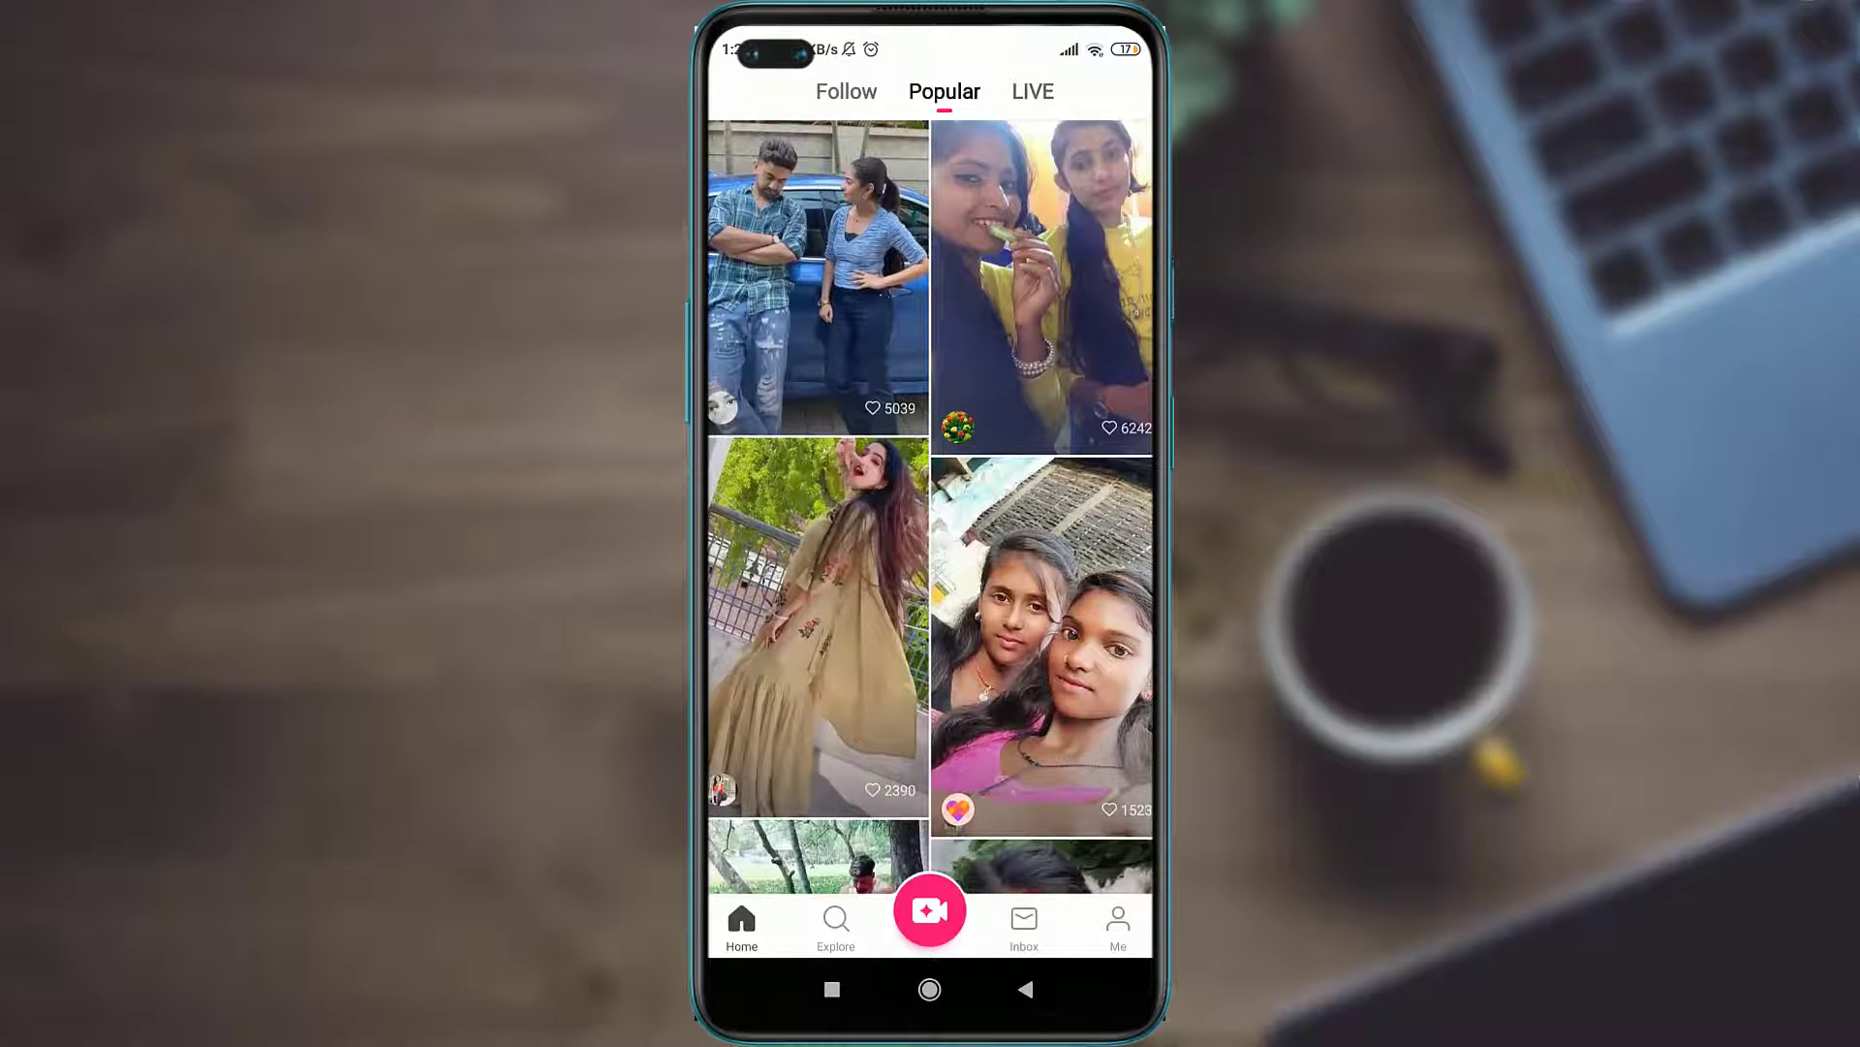
pyautogui.scroll(-3, 932, 508)
pyautogui.scroll(-2, 931, 510)
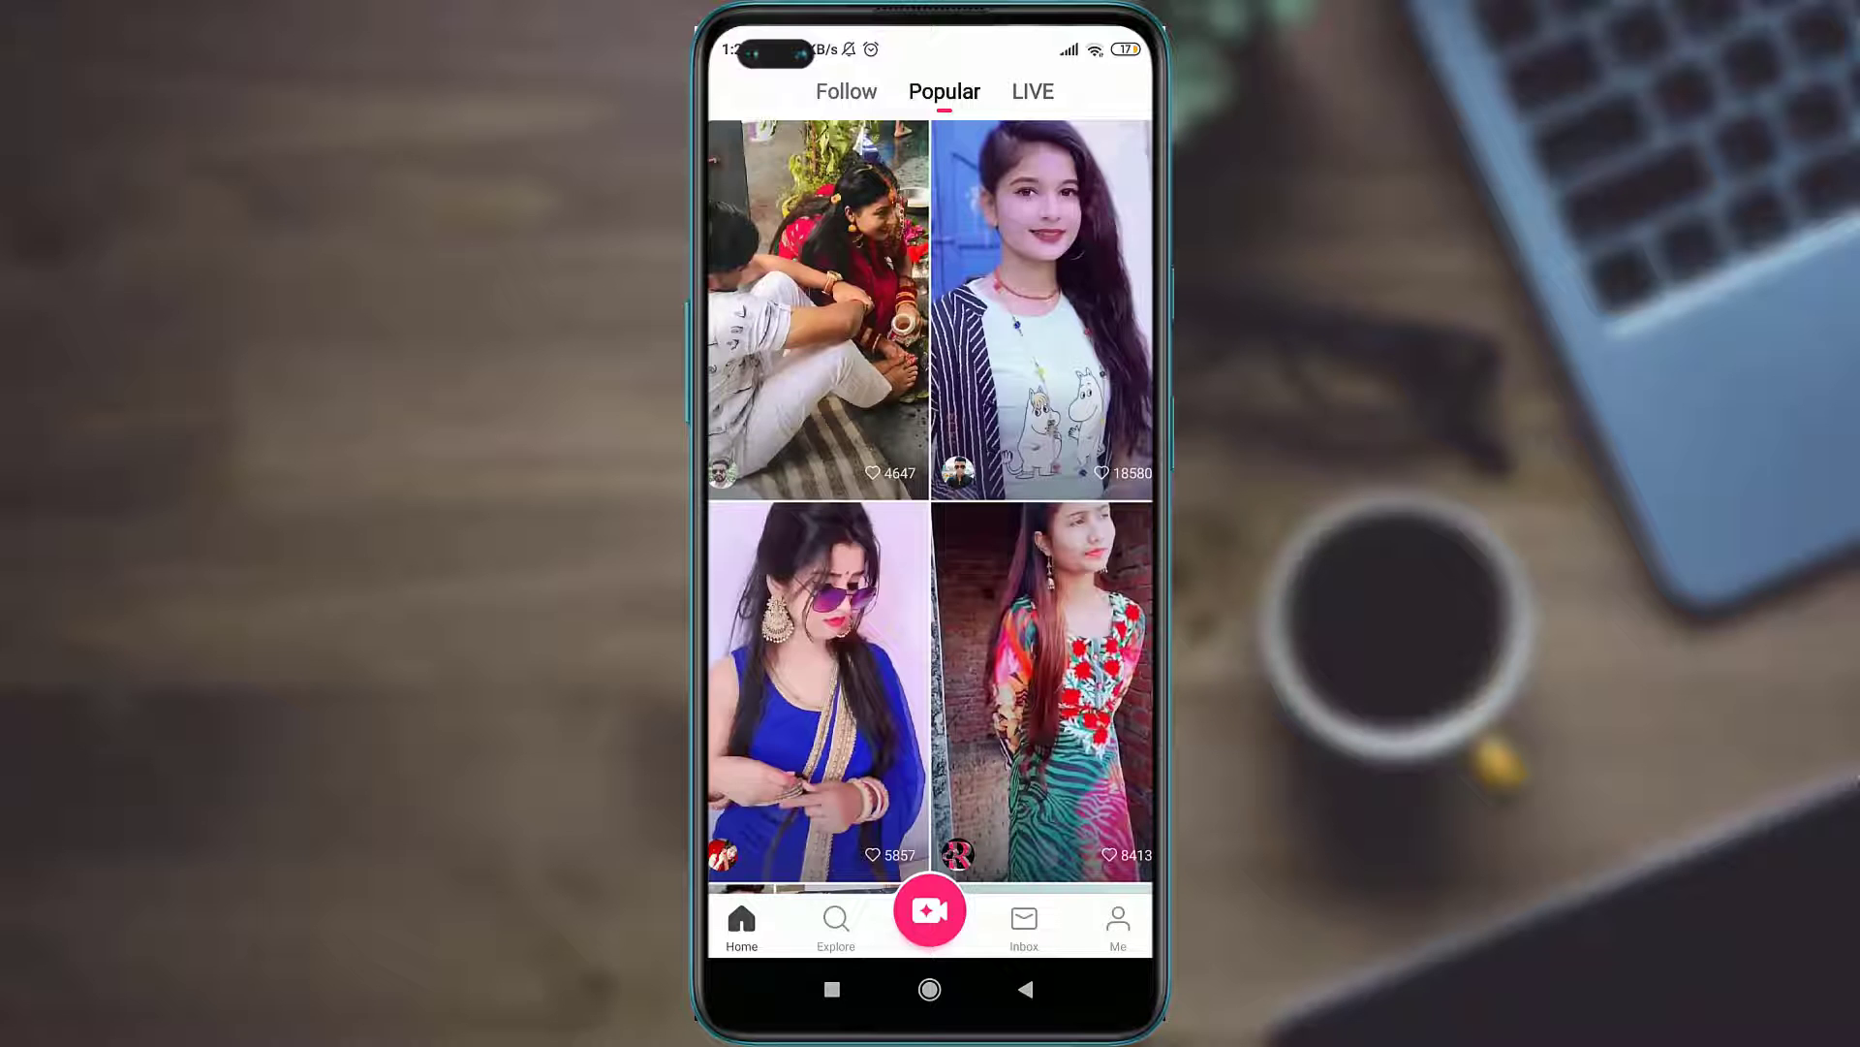
# - Go to my own profile and bring up its side panel of extra options
pyautogui.click(1119, 927)
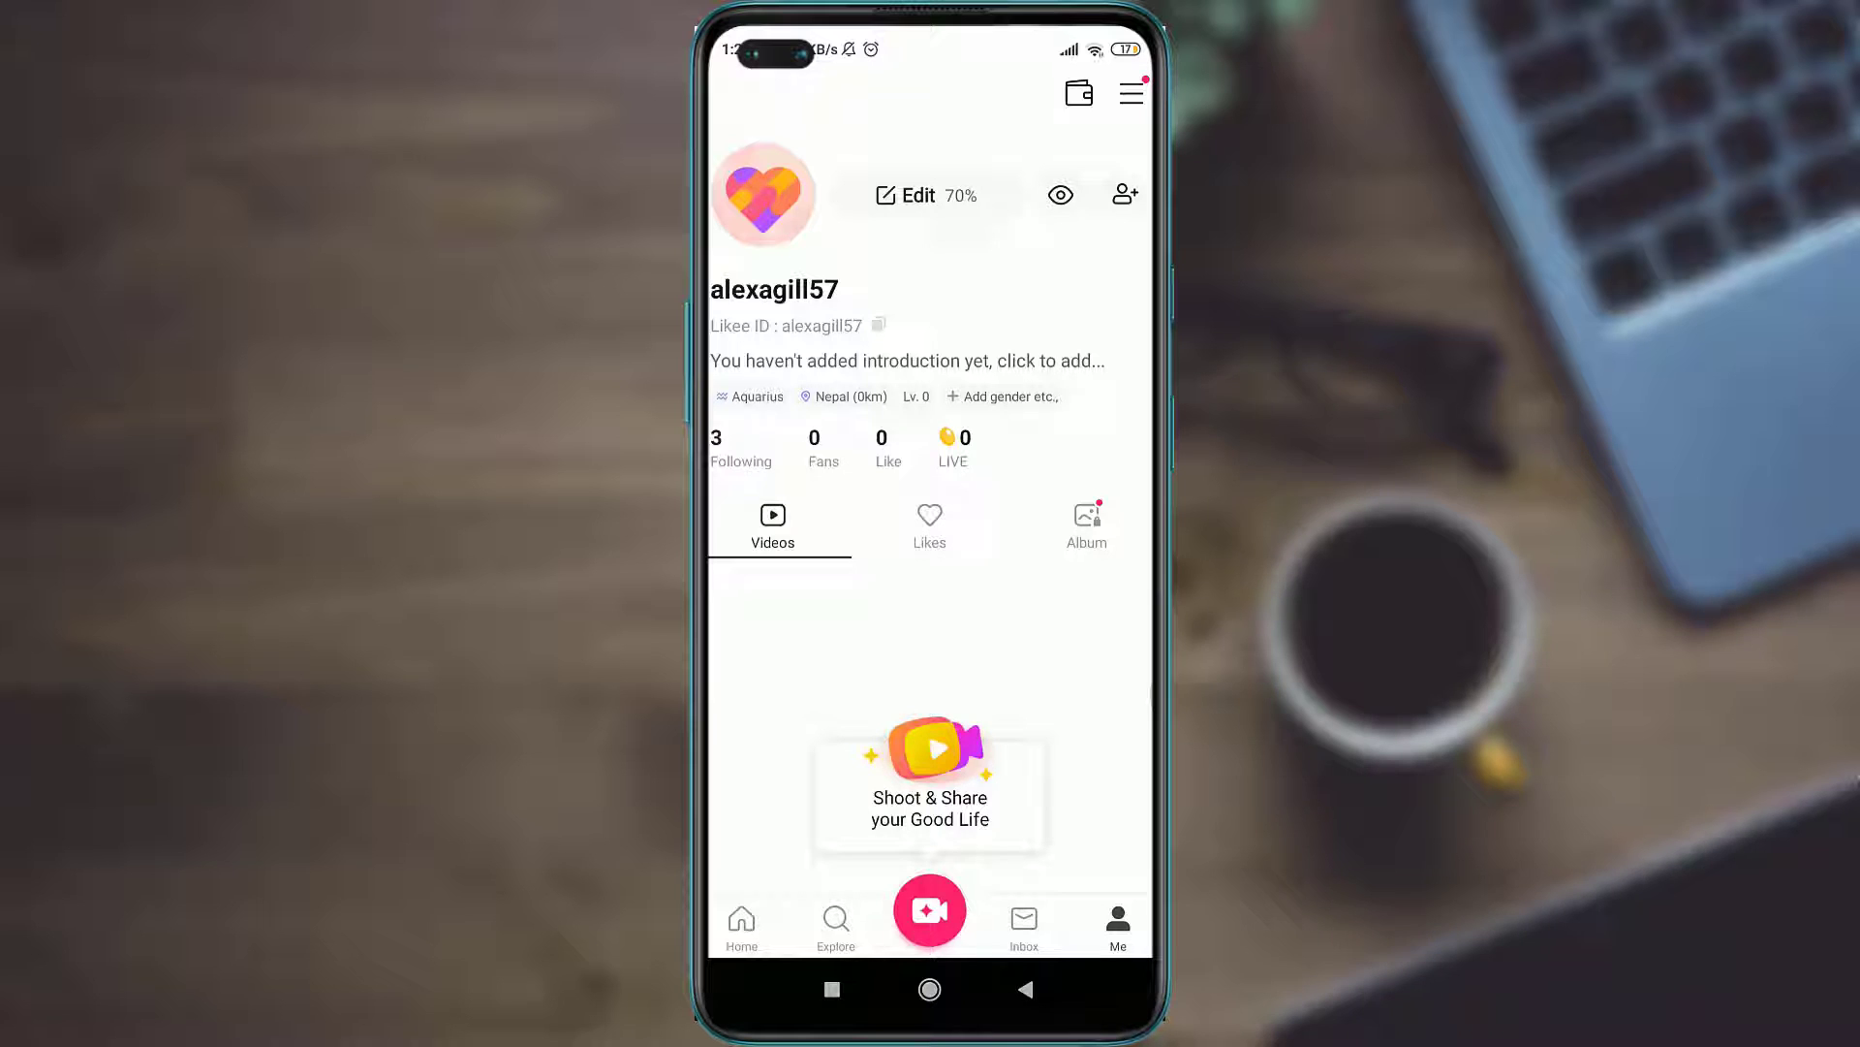
pyautogui.click(1131, 94)
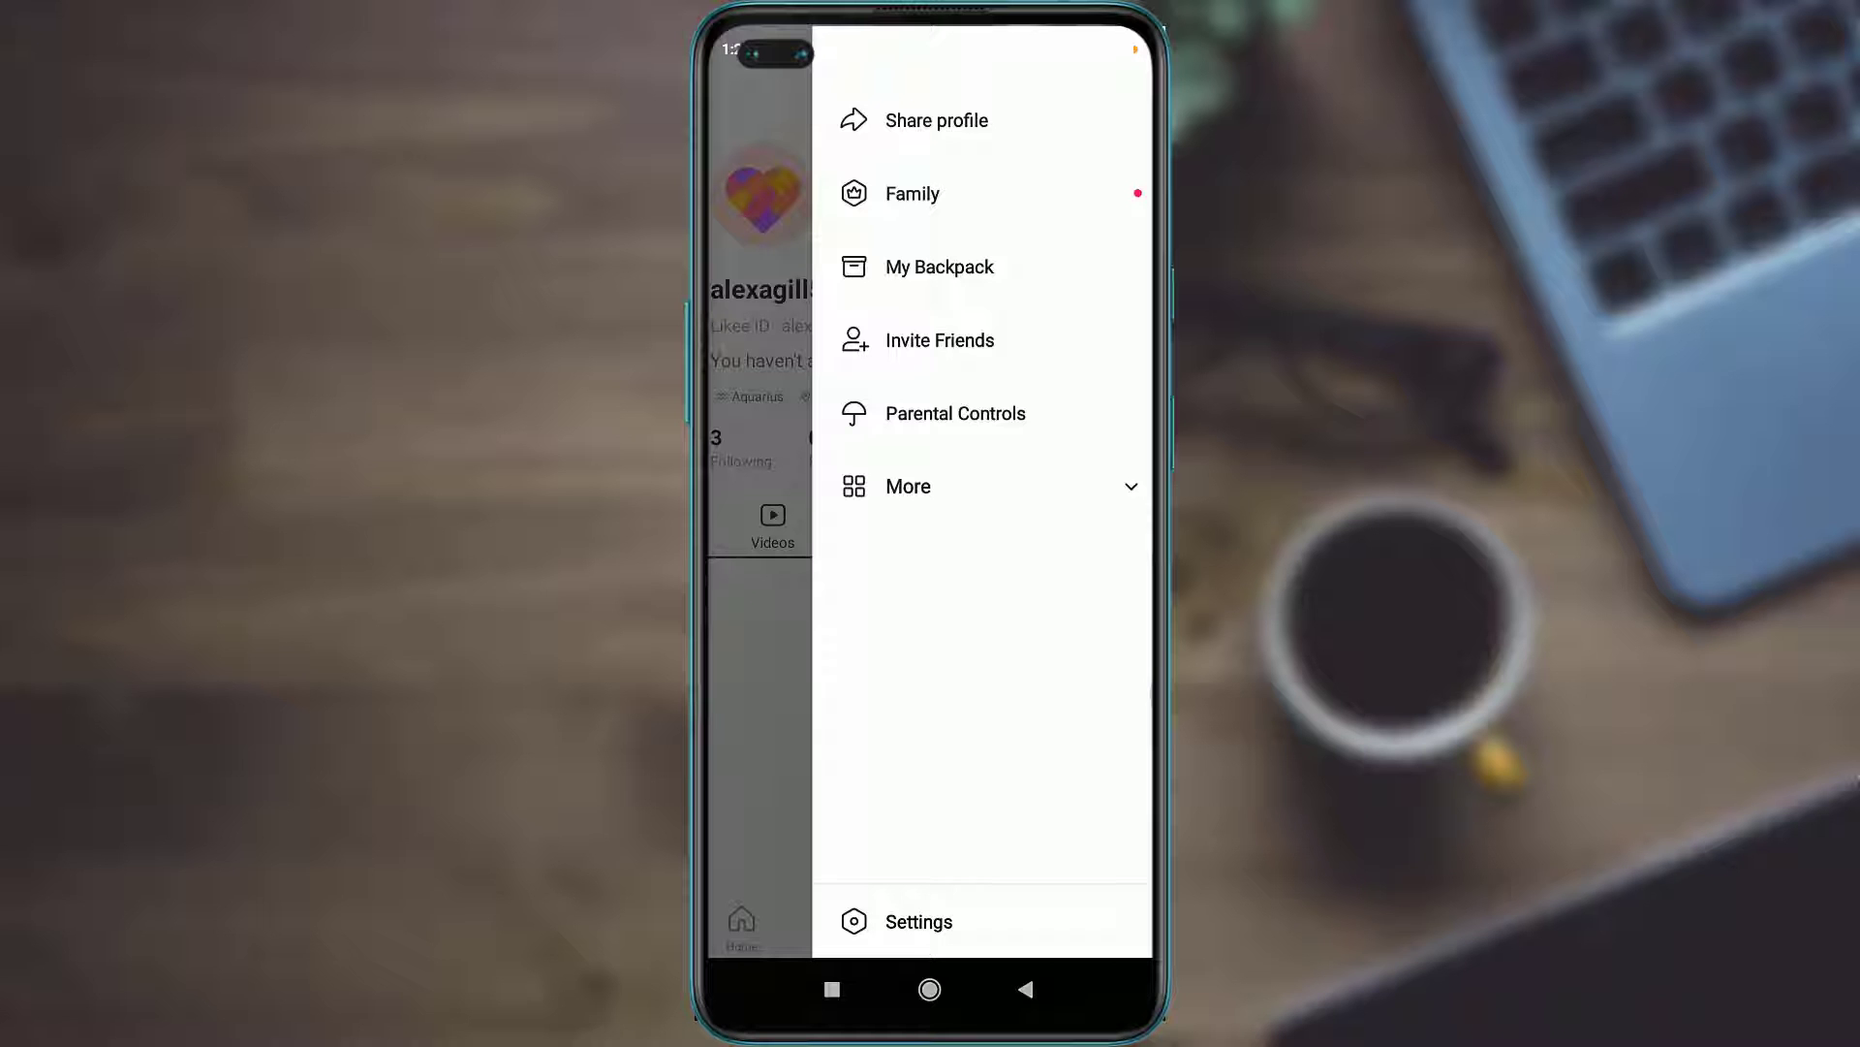
# - Go into Settings and then the Account settings page
pyautogui.click(919, 922)
pyautogui.scroll(-3, 930, 524)
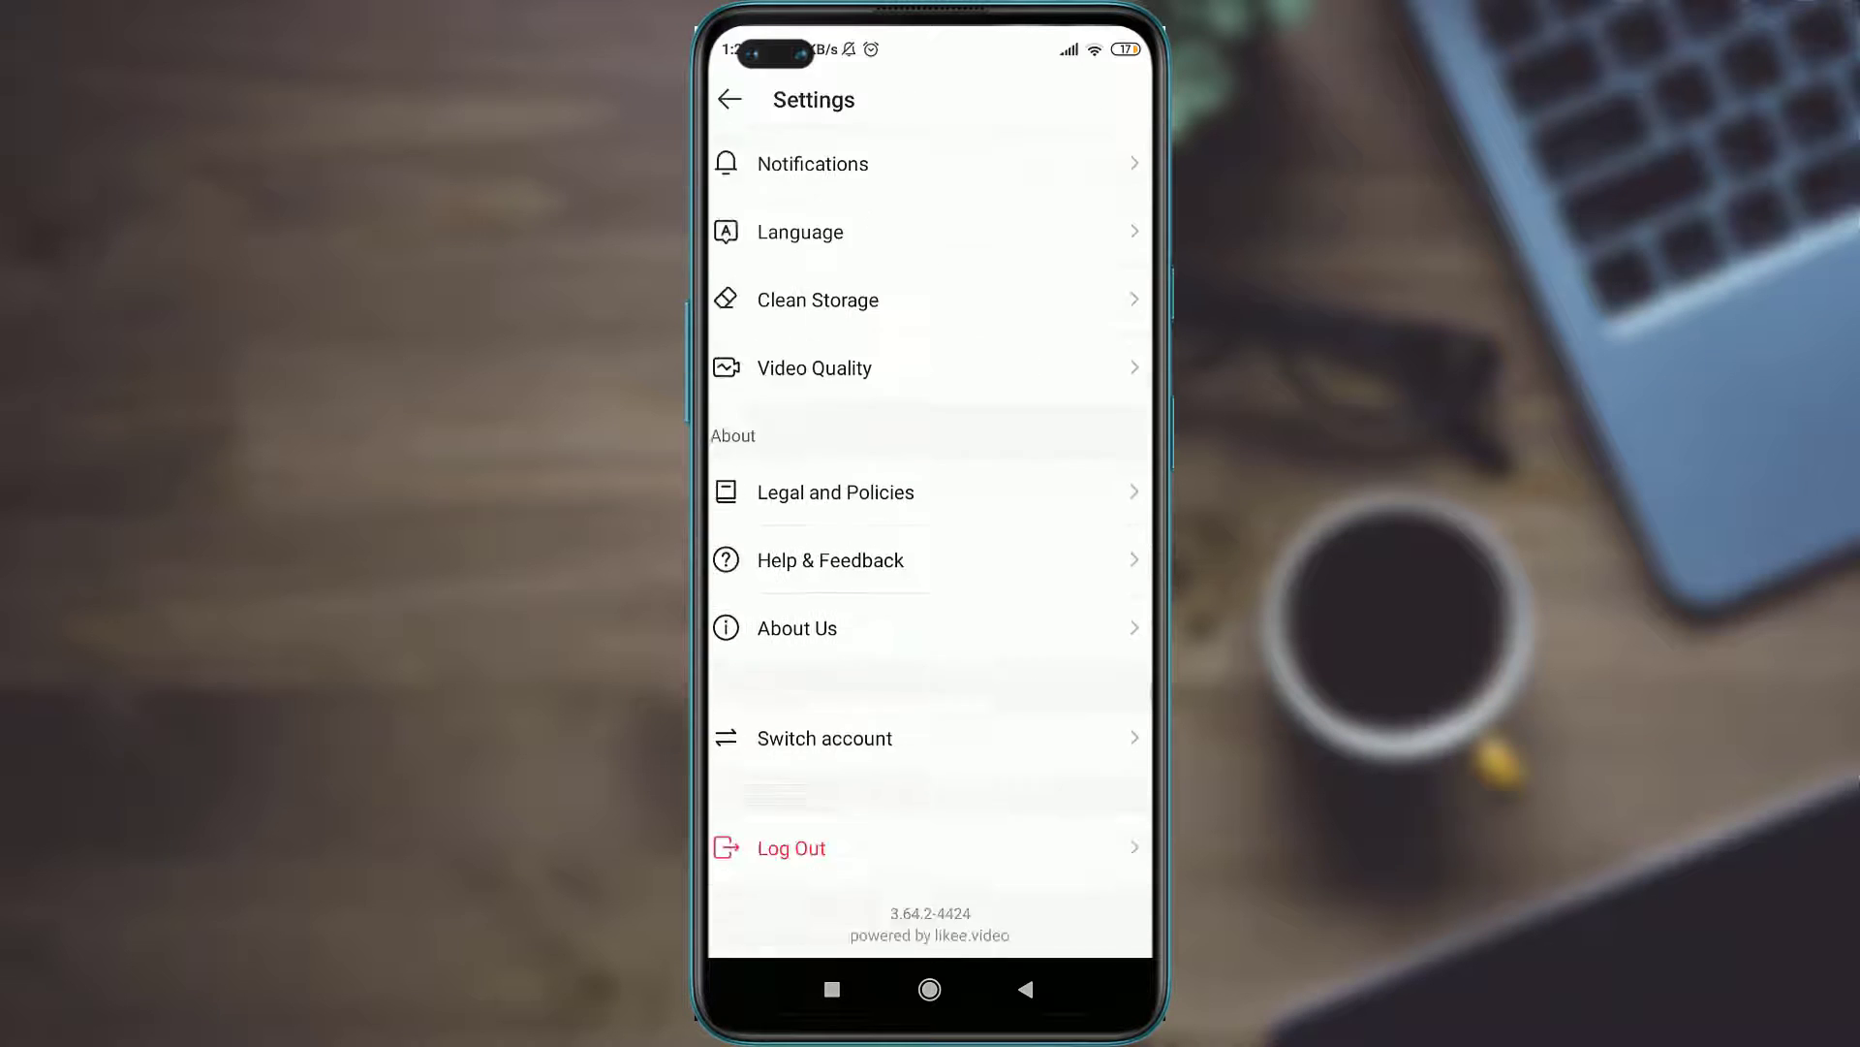
pyautogui.scroll(2, 932, 524)
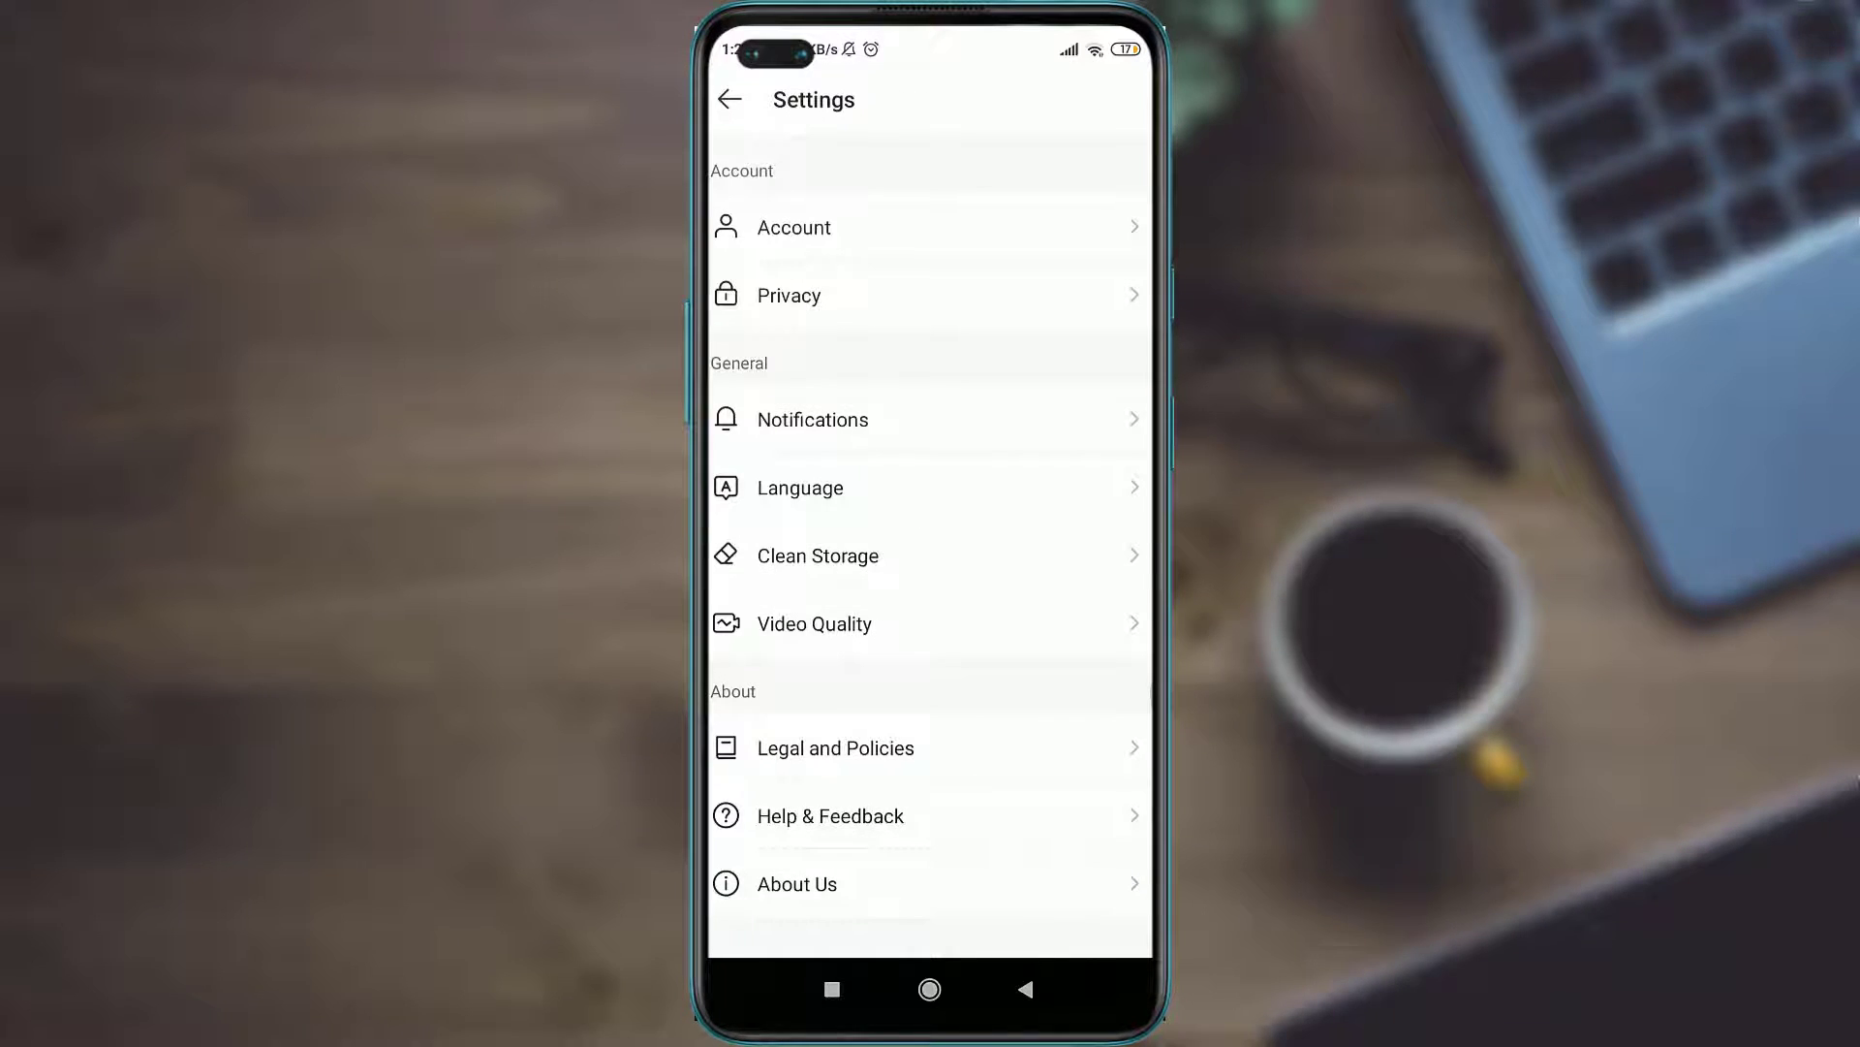
pyautogui.click(795, 227)
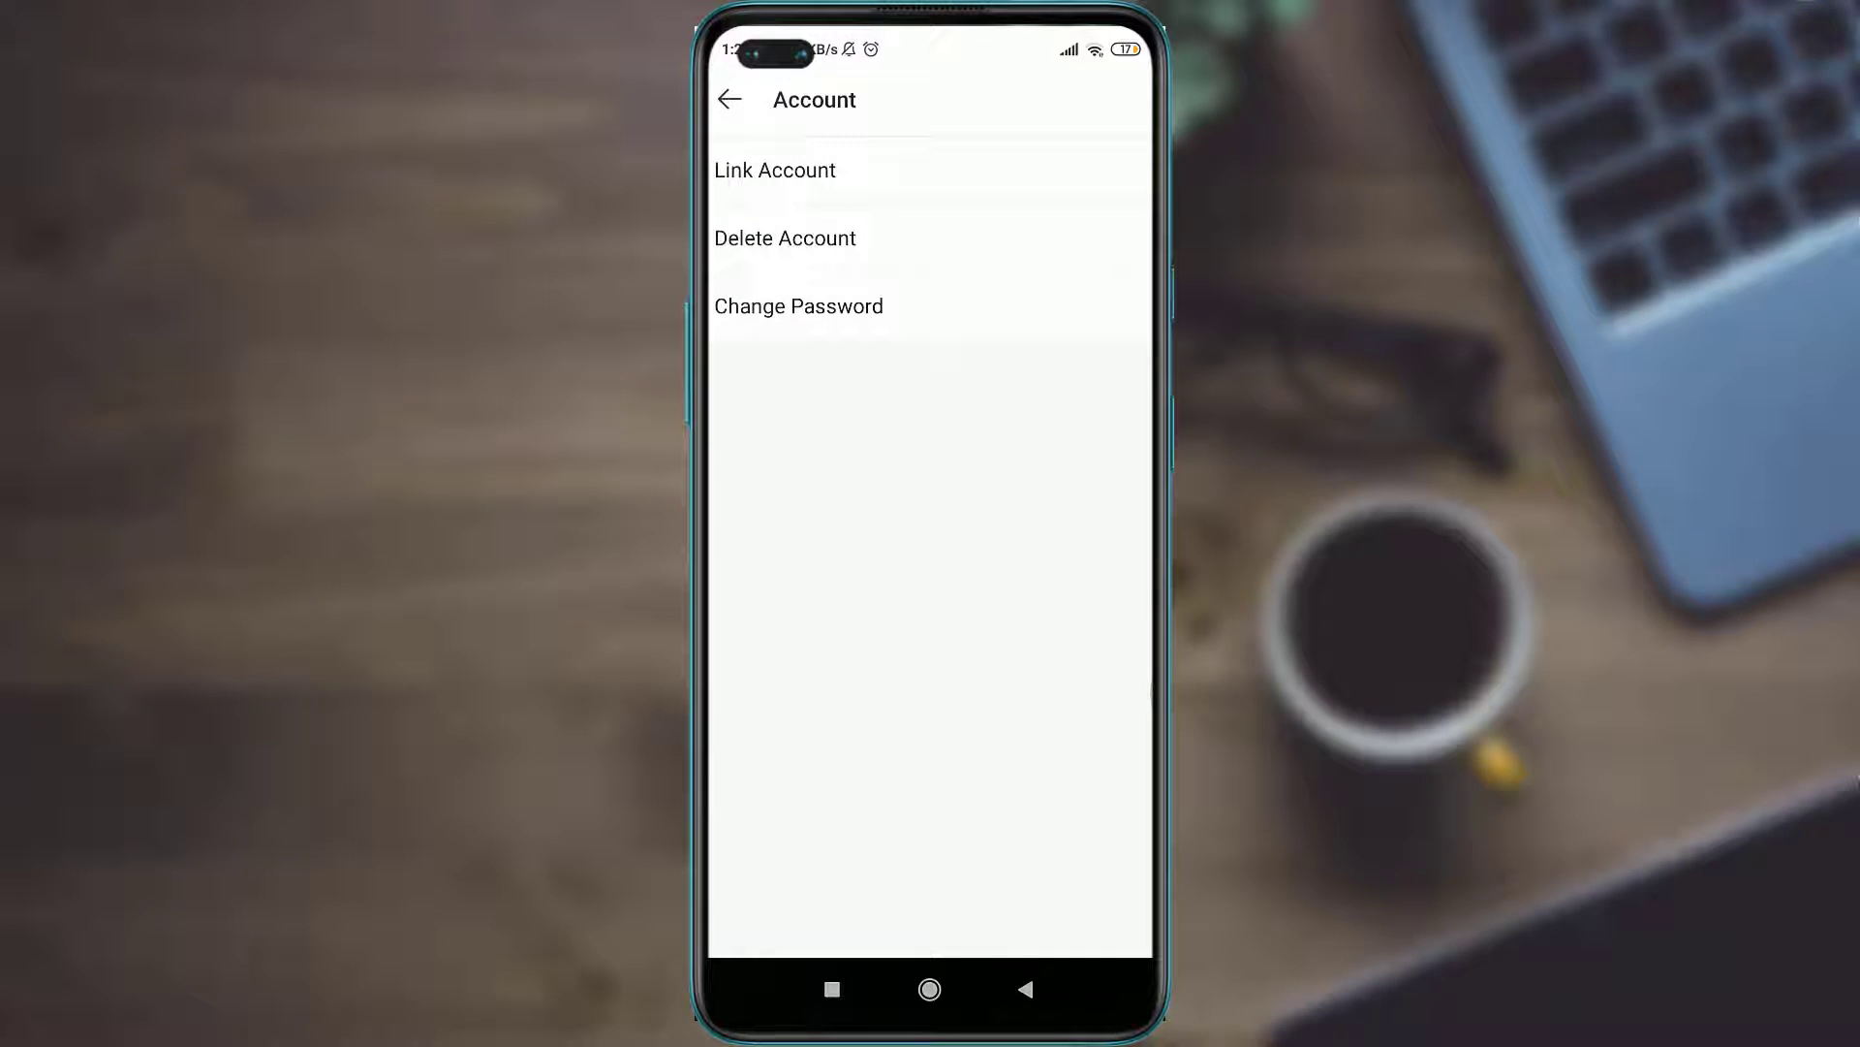
# - Fill the Change Password form with the old and a new password and submit it
pyautogui.click(798, 305)
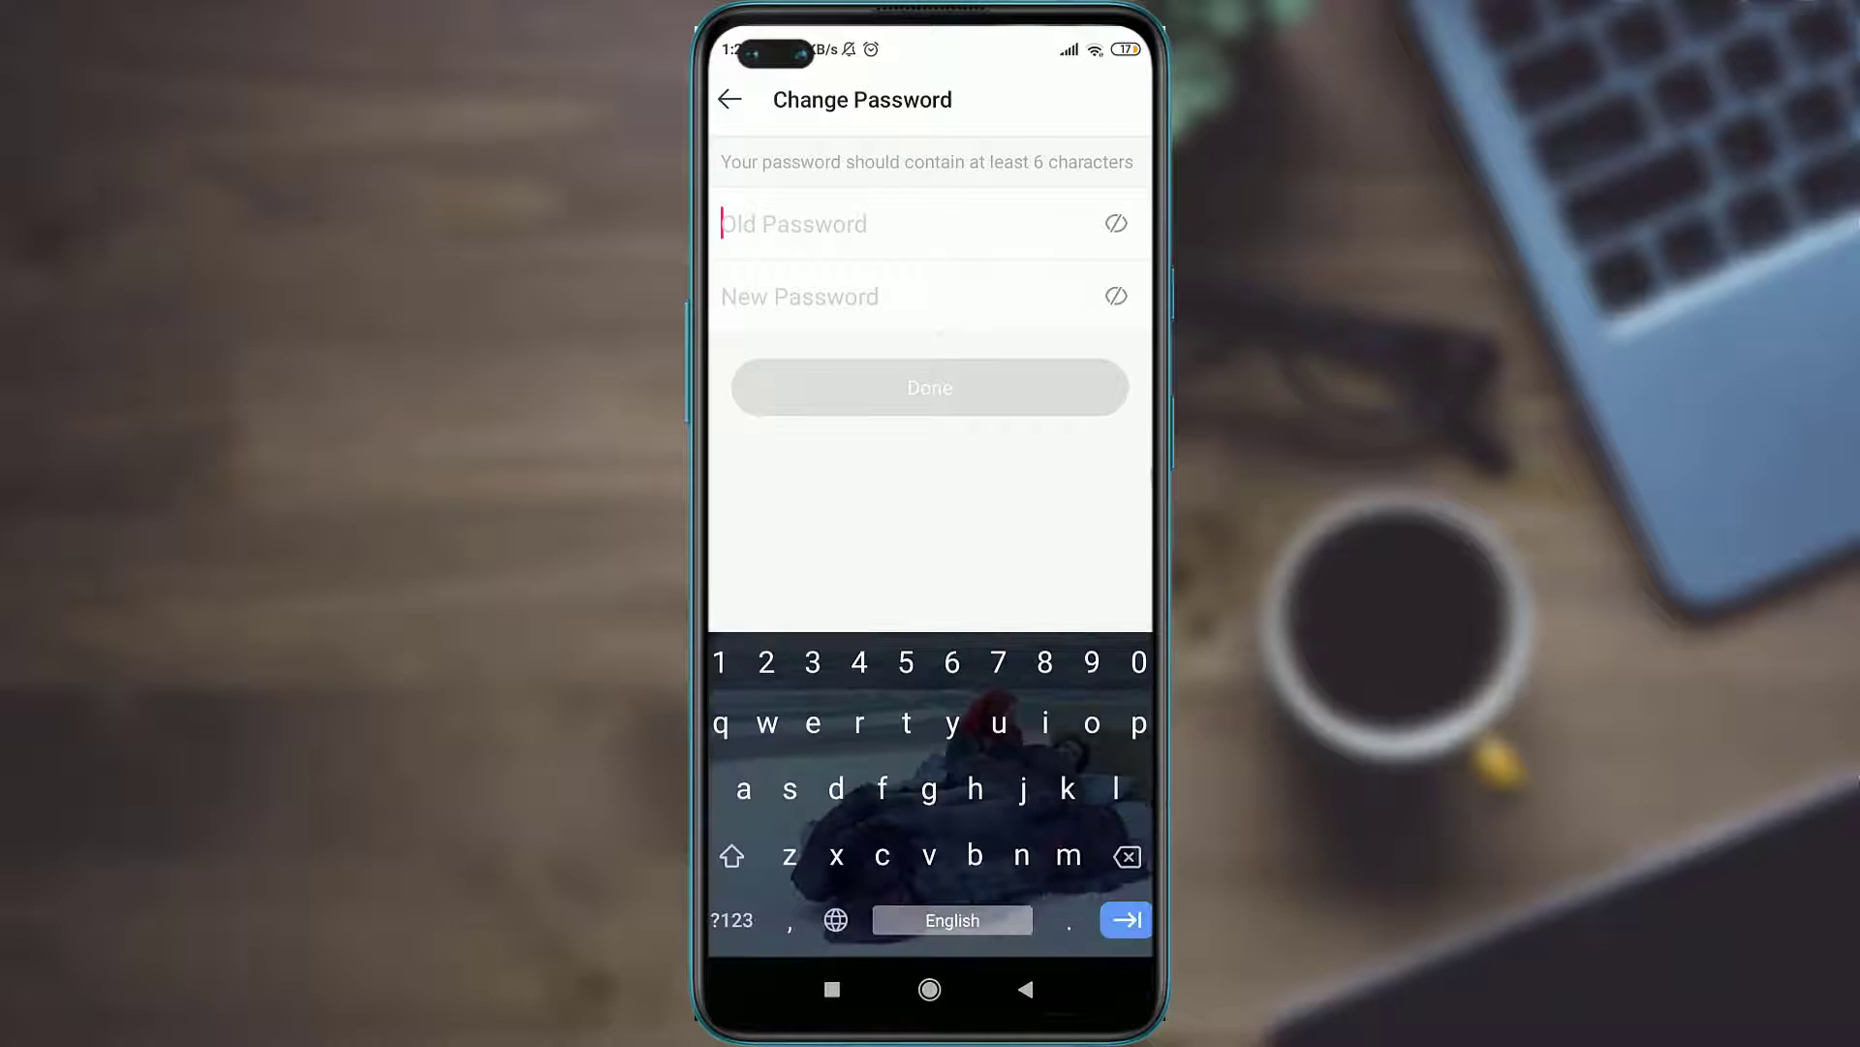
pyautogui.press('Tab')
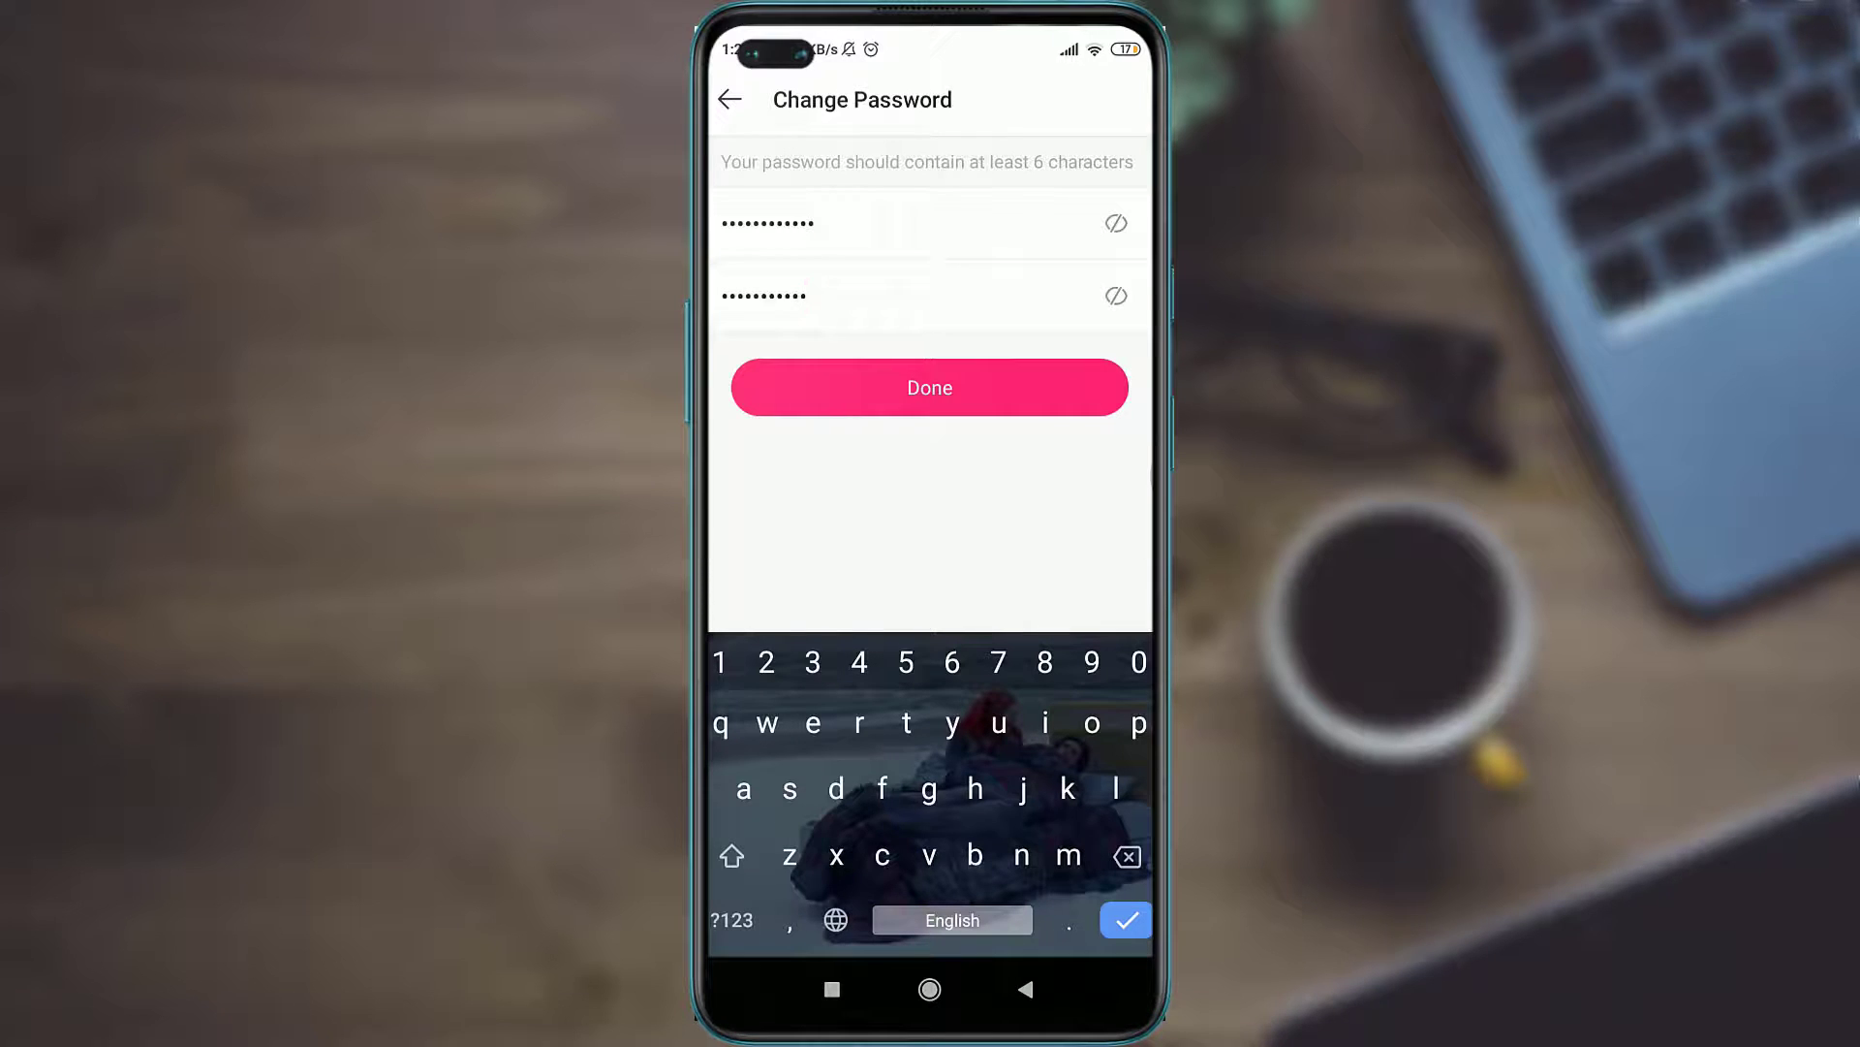
pyautogui.click(929, 388)
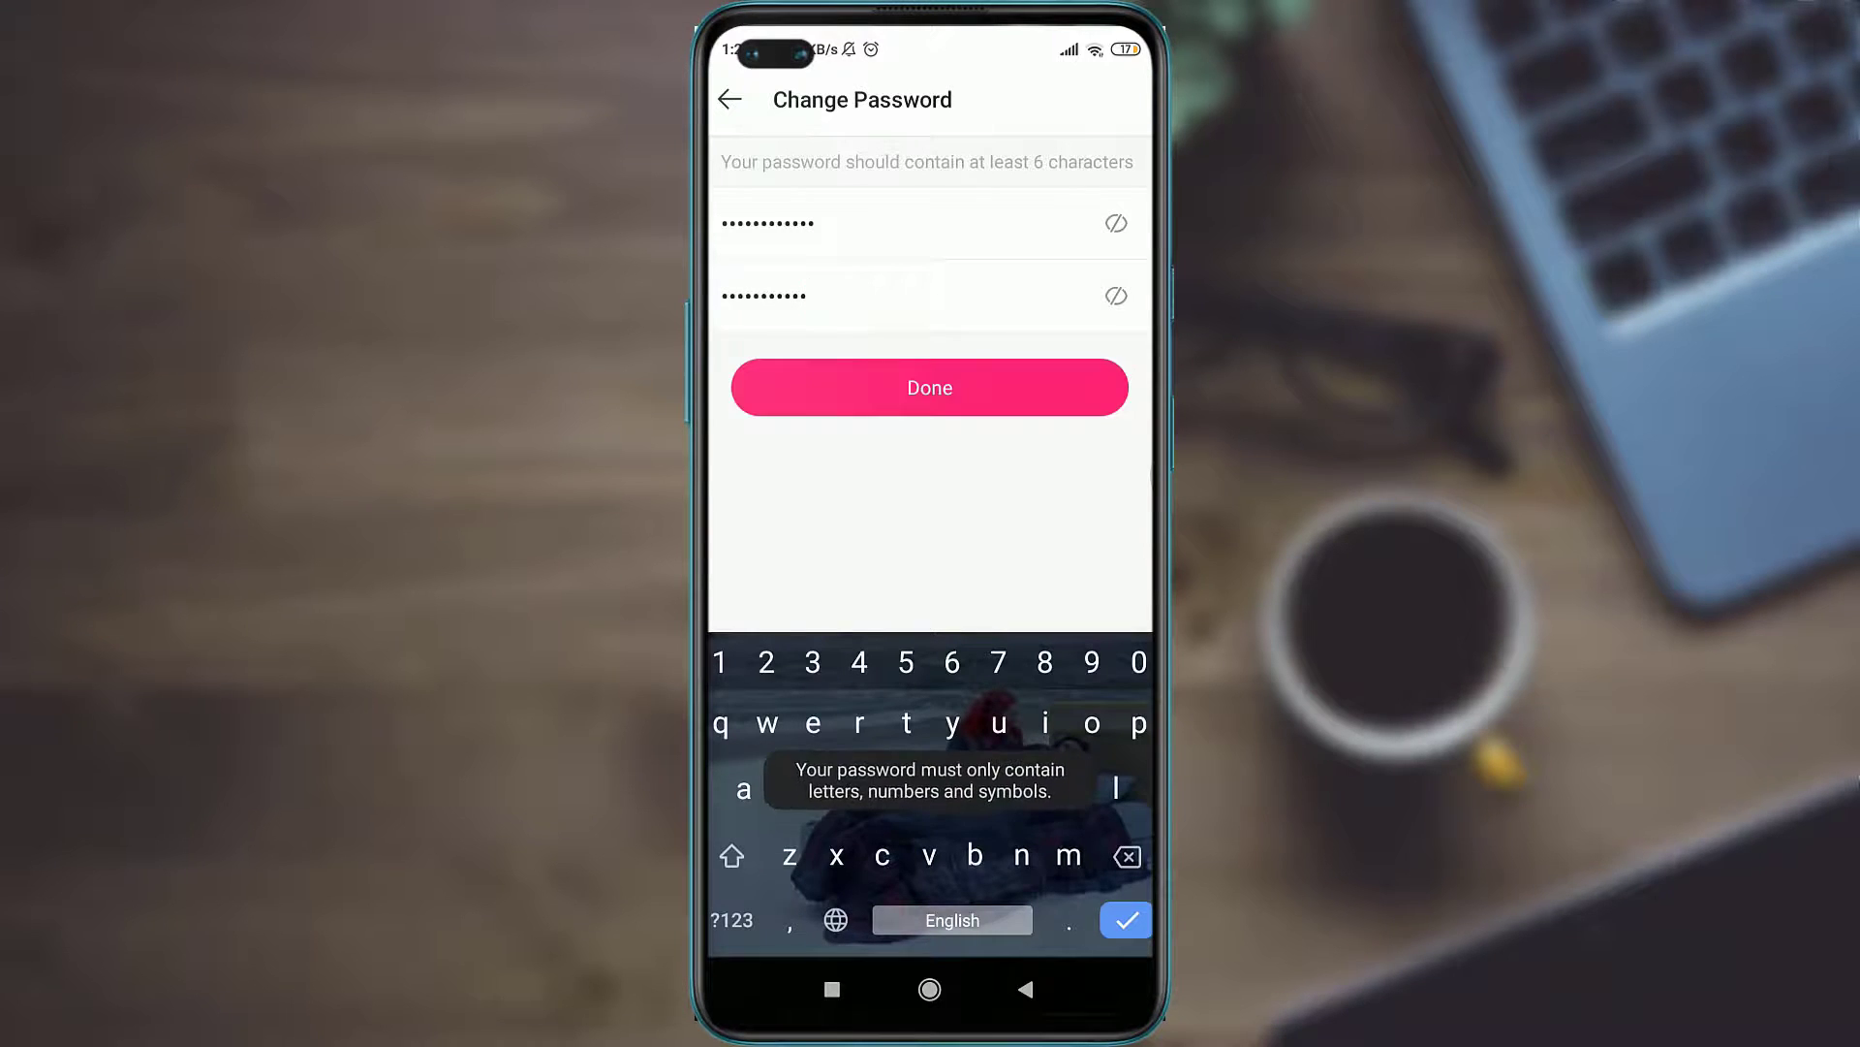
# - Replace the rejected new password with a valid one and submit the change
pyautogui.press('BackSpace')
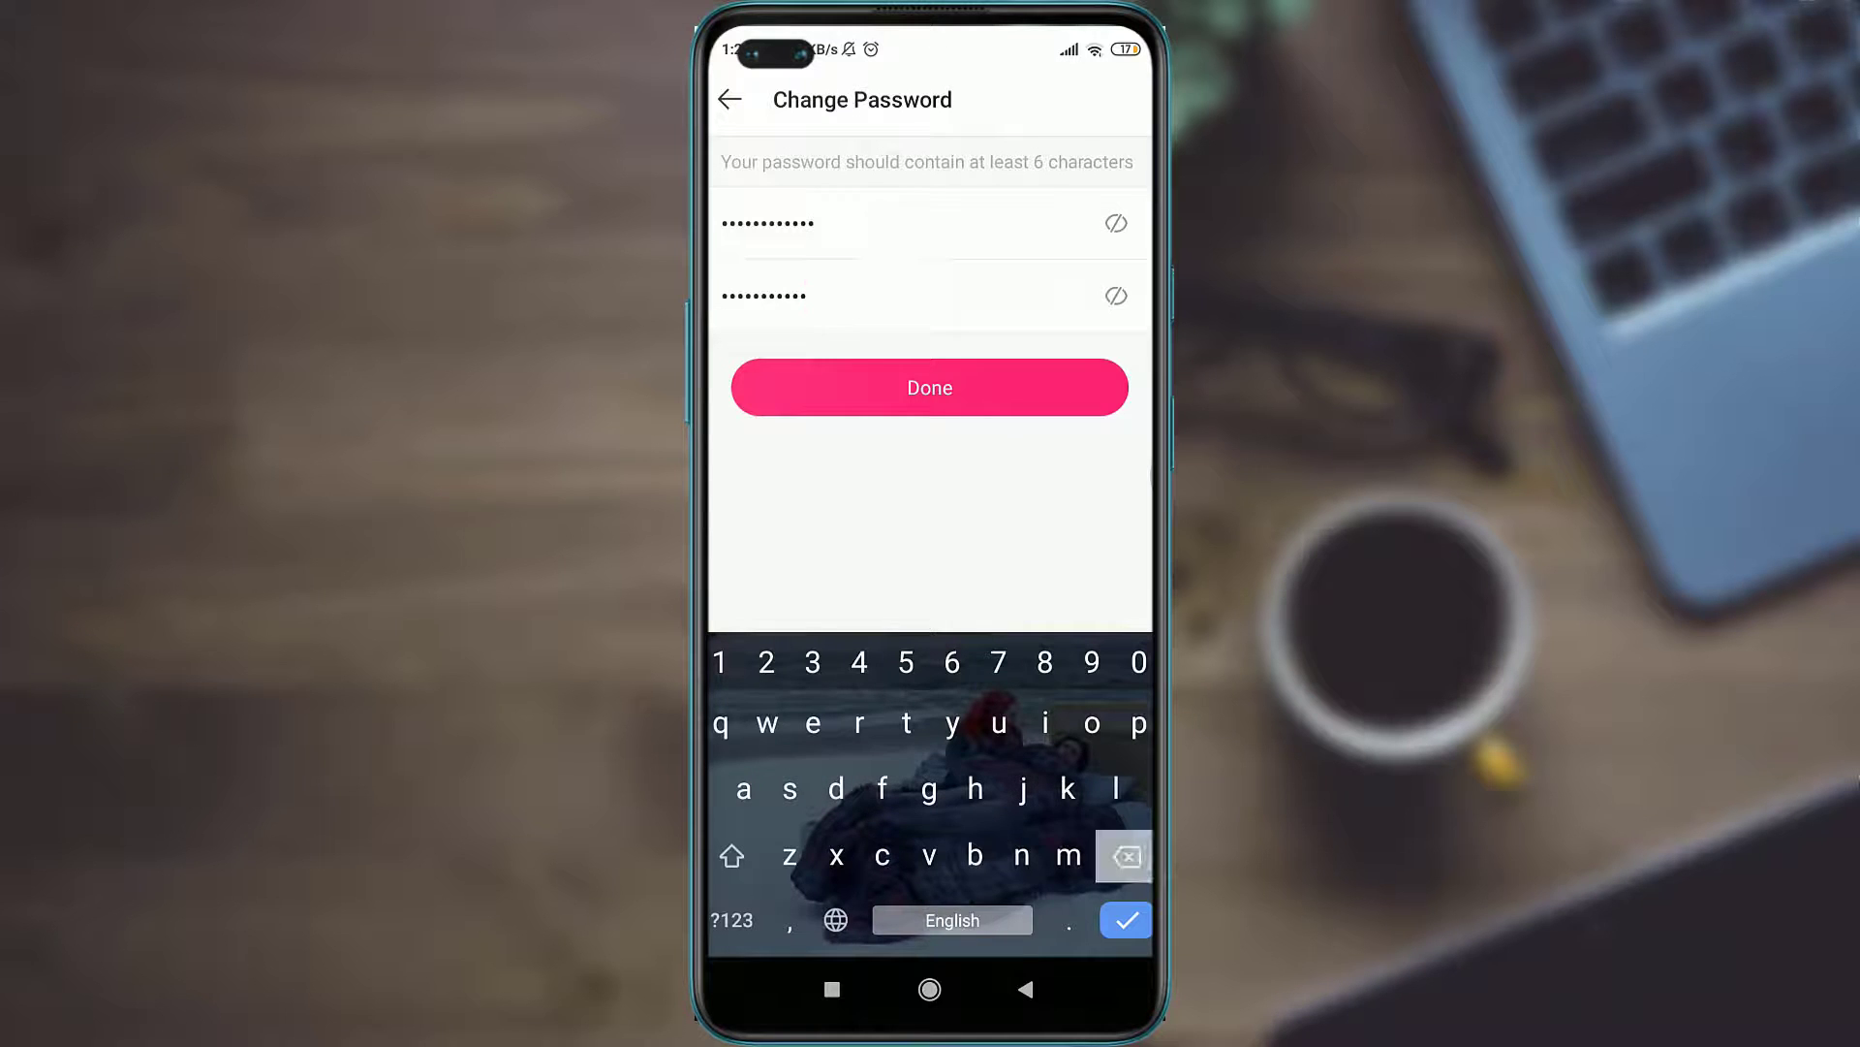
pyautogui.press('BackSpace')
pyautogui.press('BackSpace')
pyautogui.press('BackSpace')
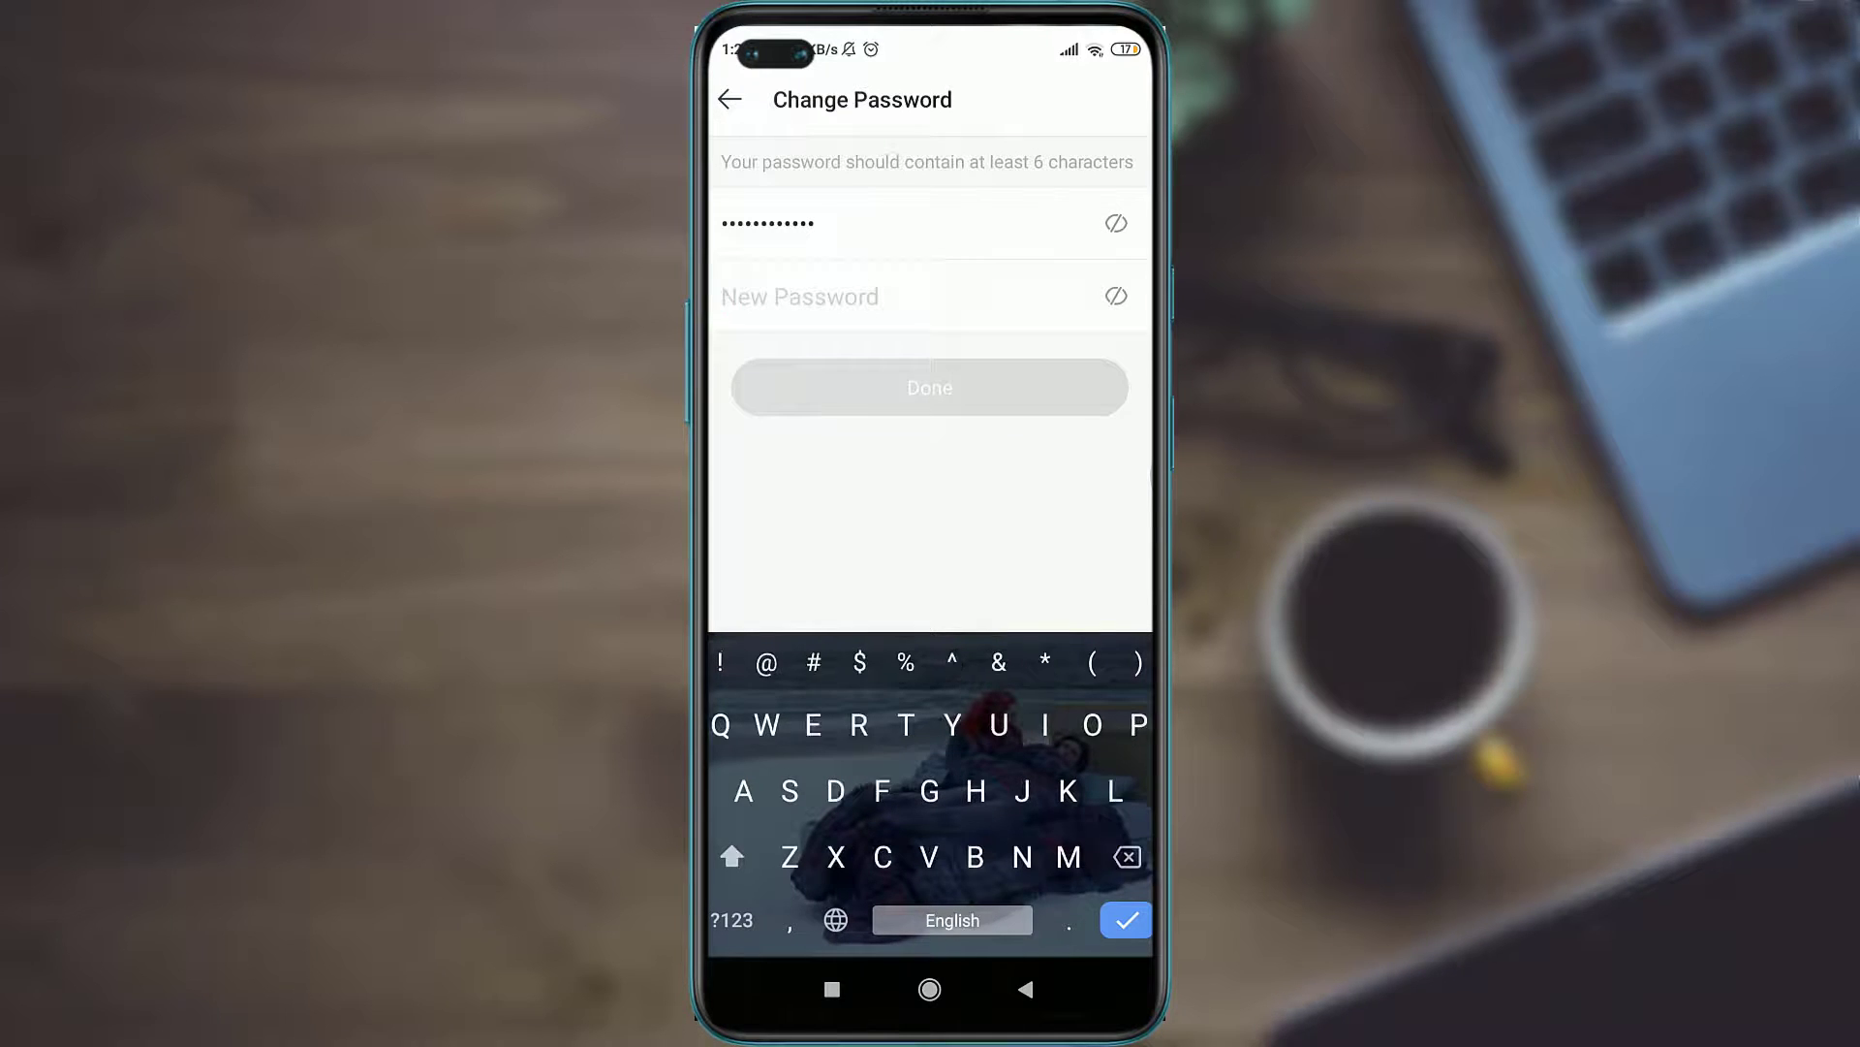
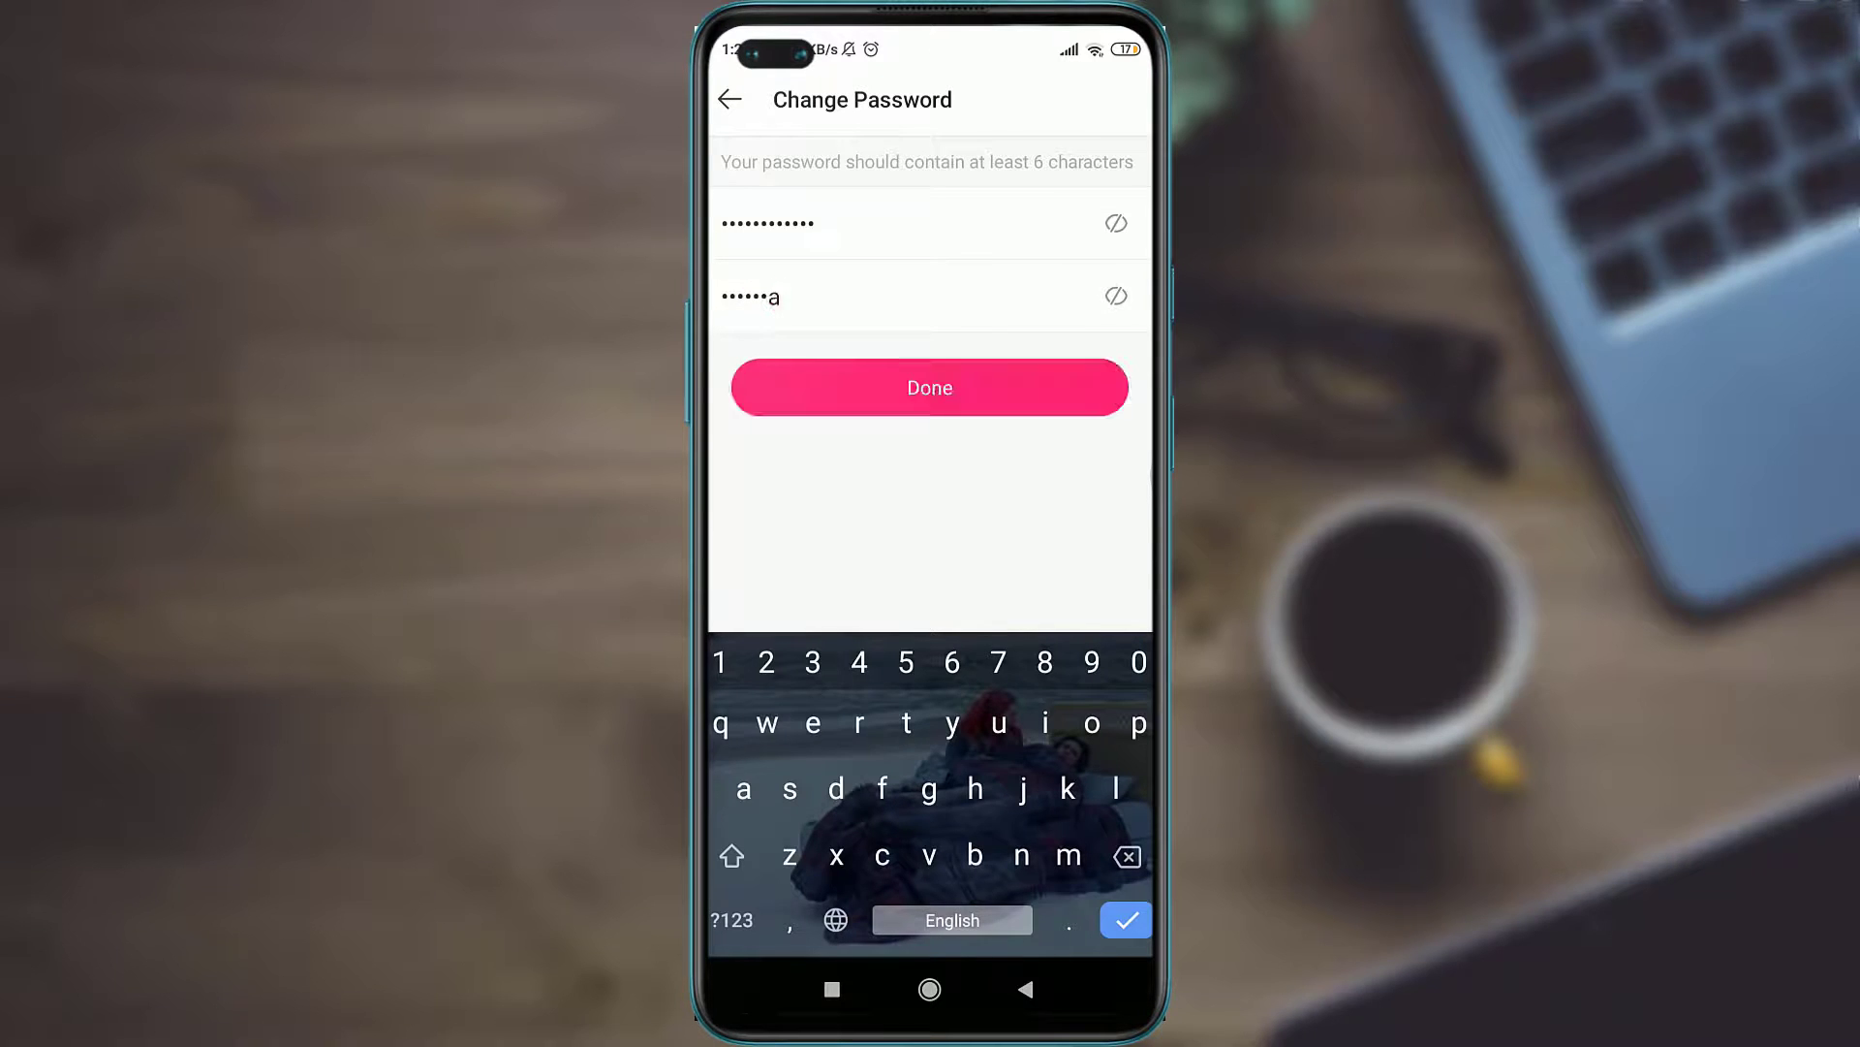
pyautogui.click(732, 919)
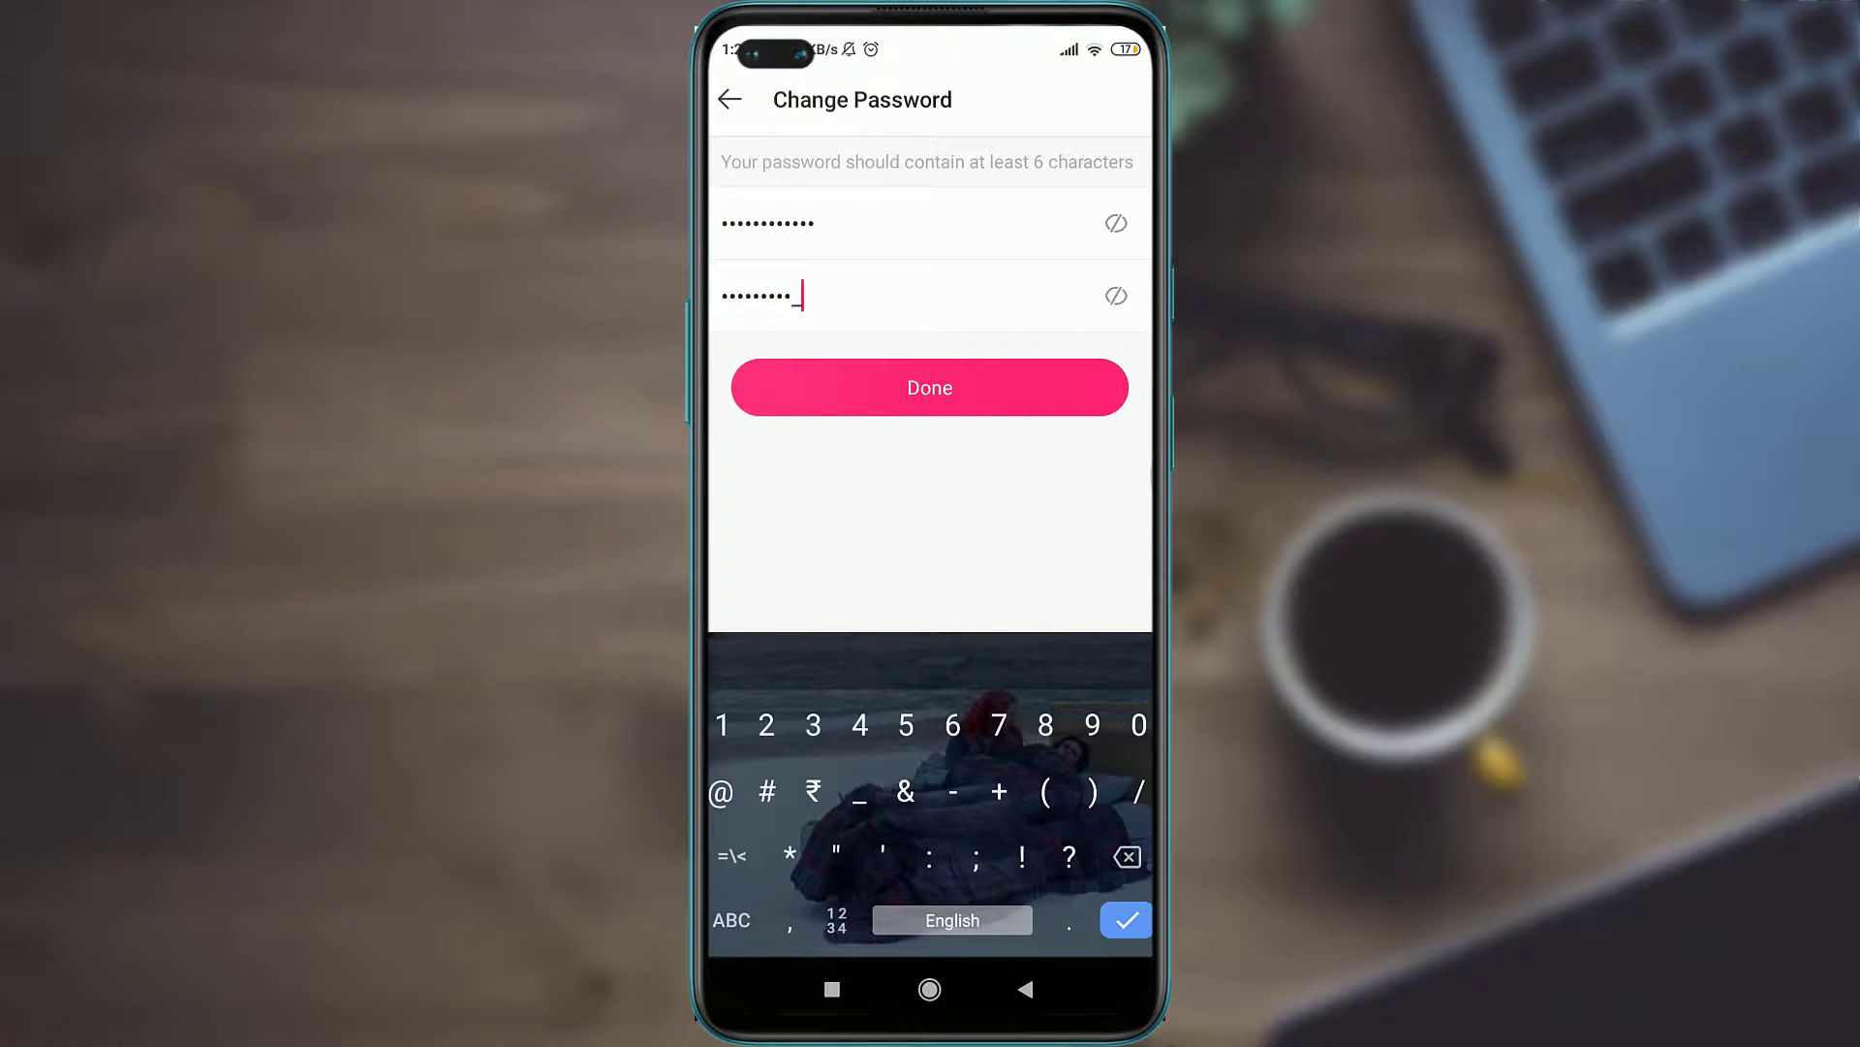
pyautogui.click(929, 388)
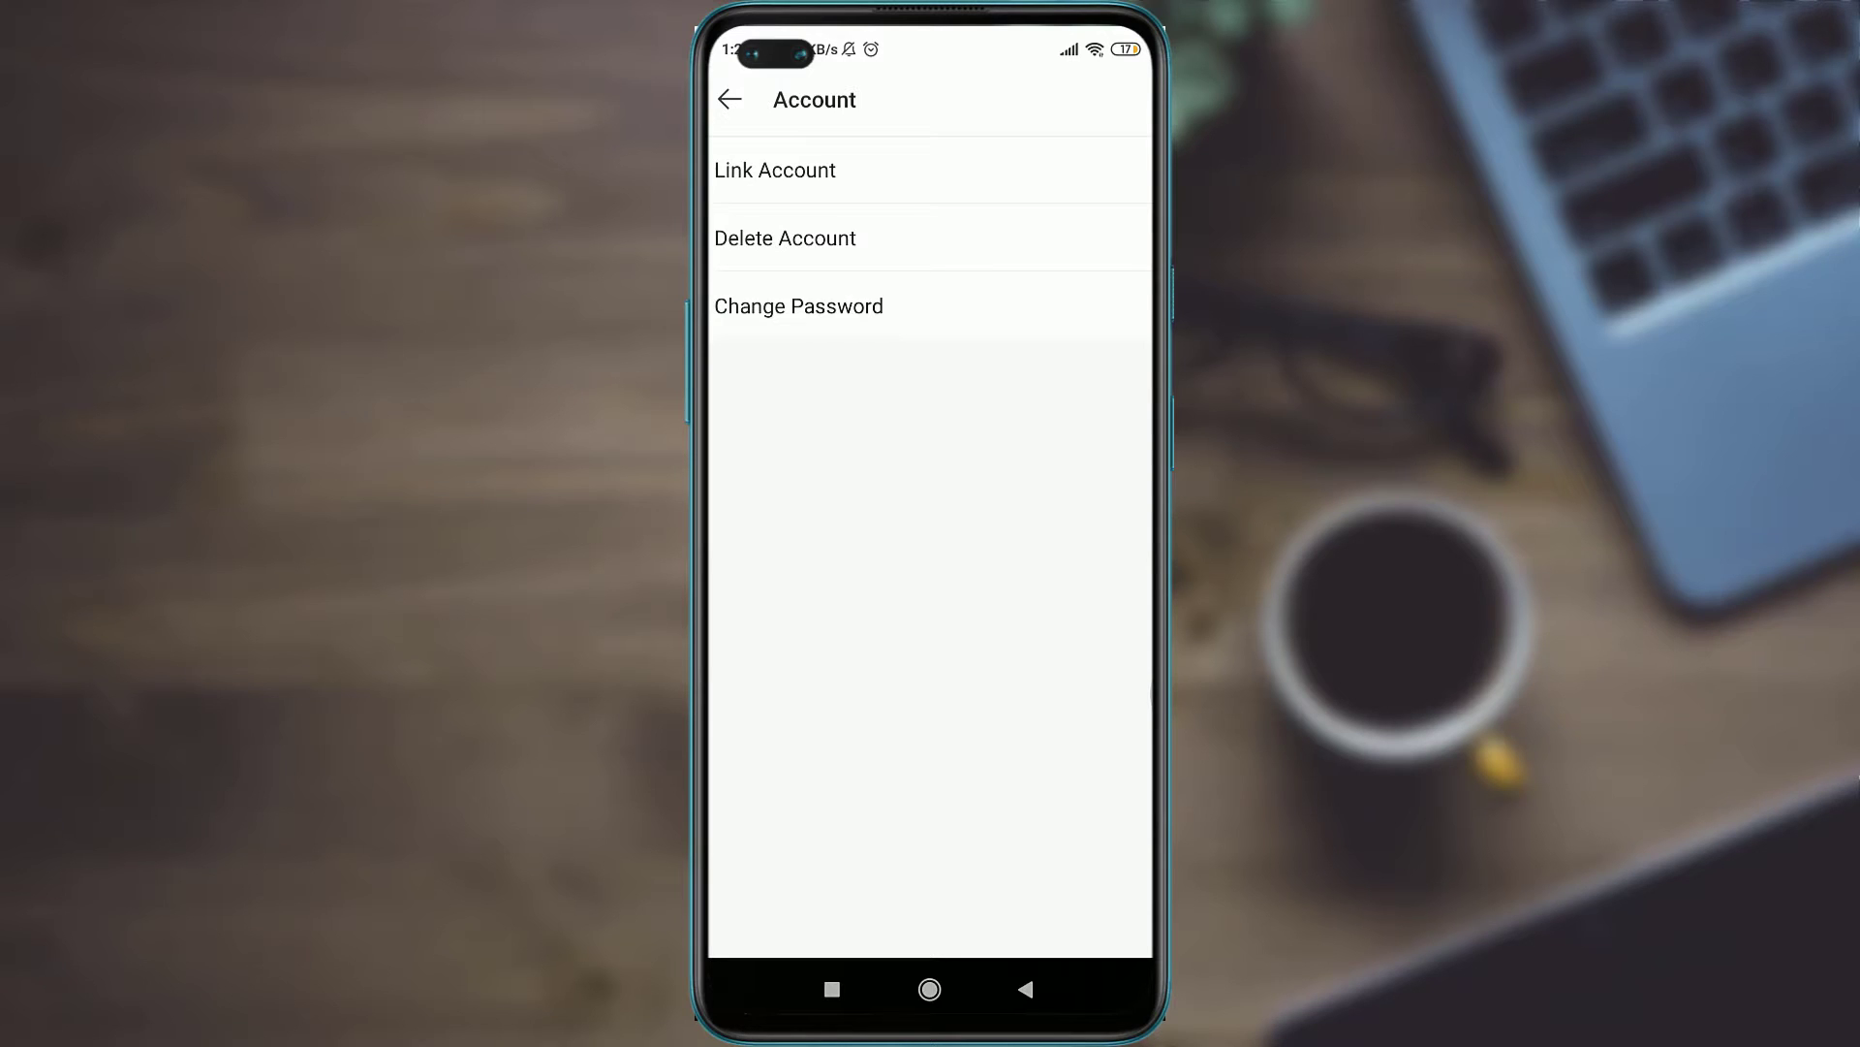
# - Back out of Account settings and the profile to the Home Popular feed
pyautogui.click(1026, 988)
pyautogui.click(1024, 989)
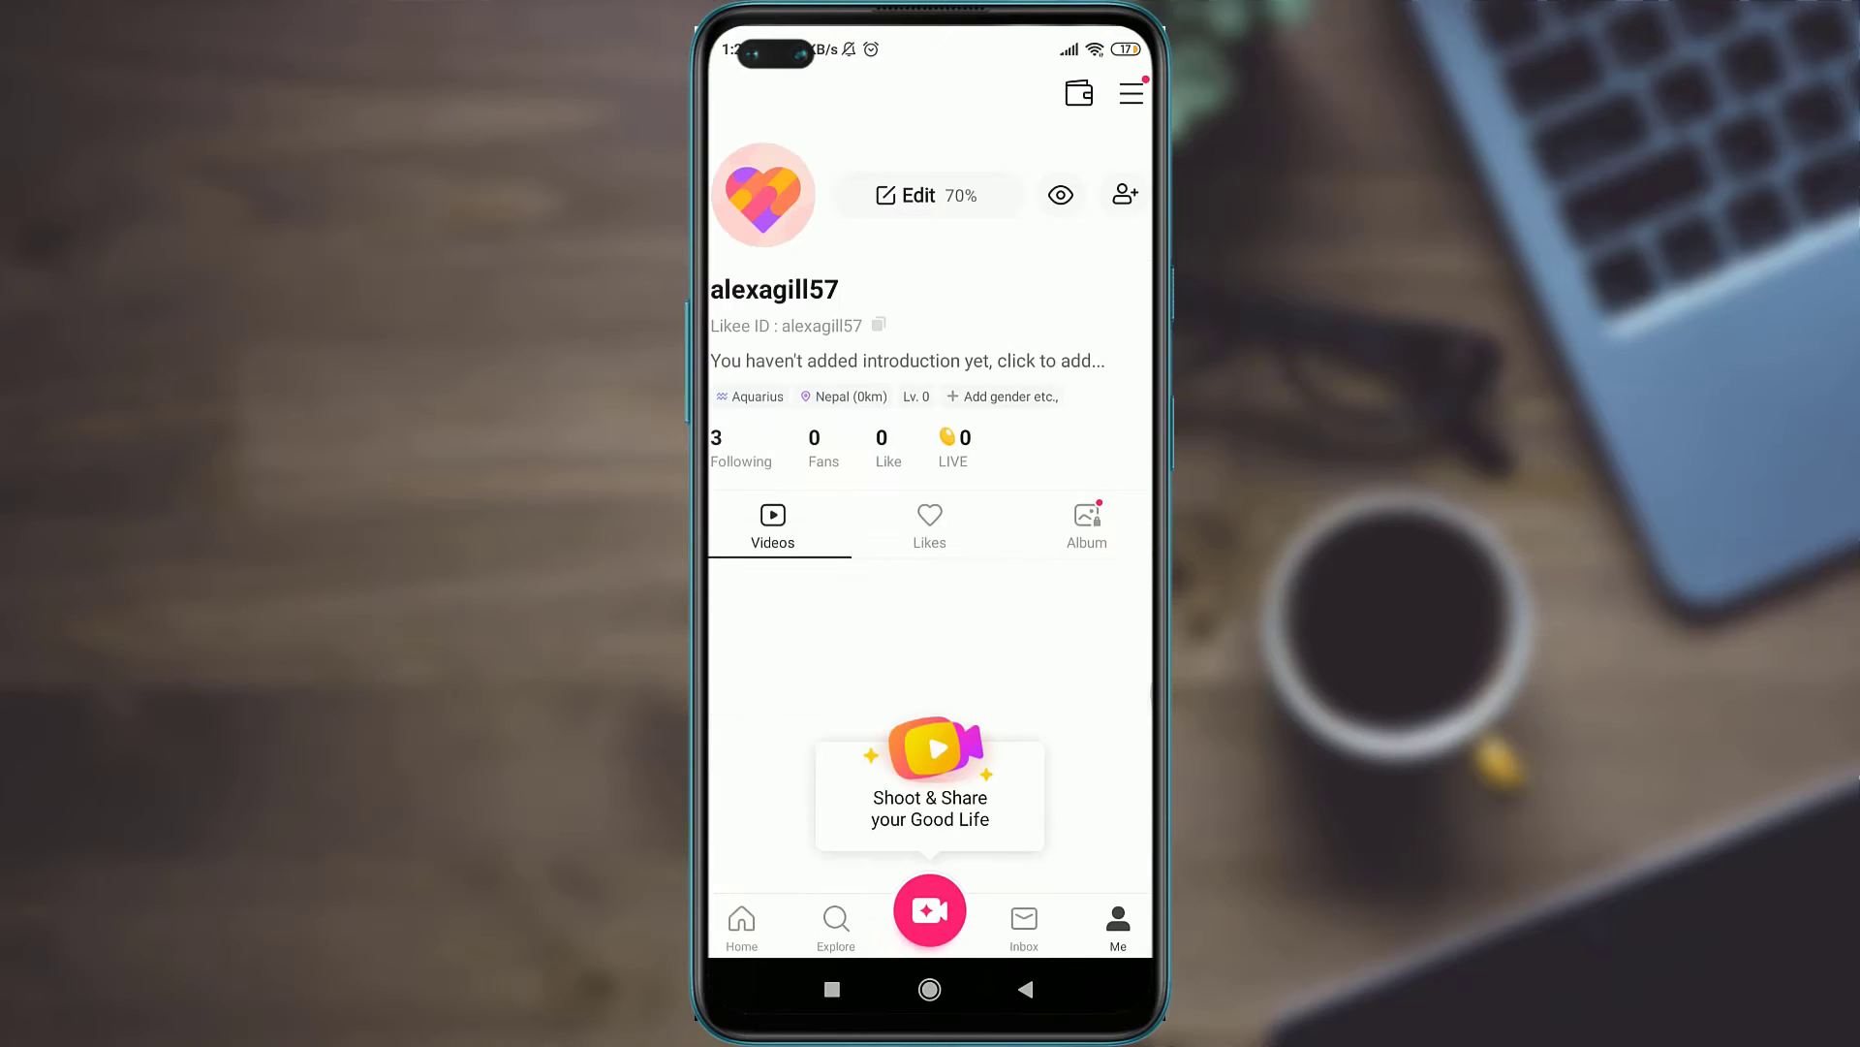
pyautogui.click(742, 927)
pyautogui.scroll(-3, 930, 509)
pyautogui.scroll(-3, 930, 509)
pyautogui.scroll(-5, 930, 509)
pyautogui.scroll(-5, 930, 510)
pyautogui.scroll(-5, 930, 509)
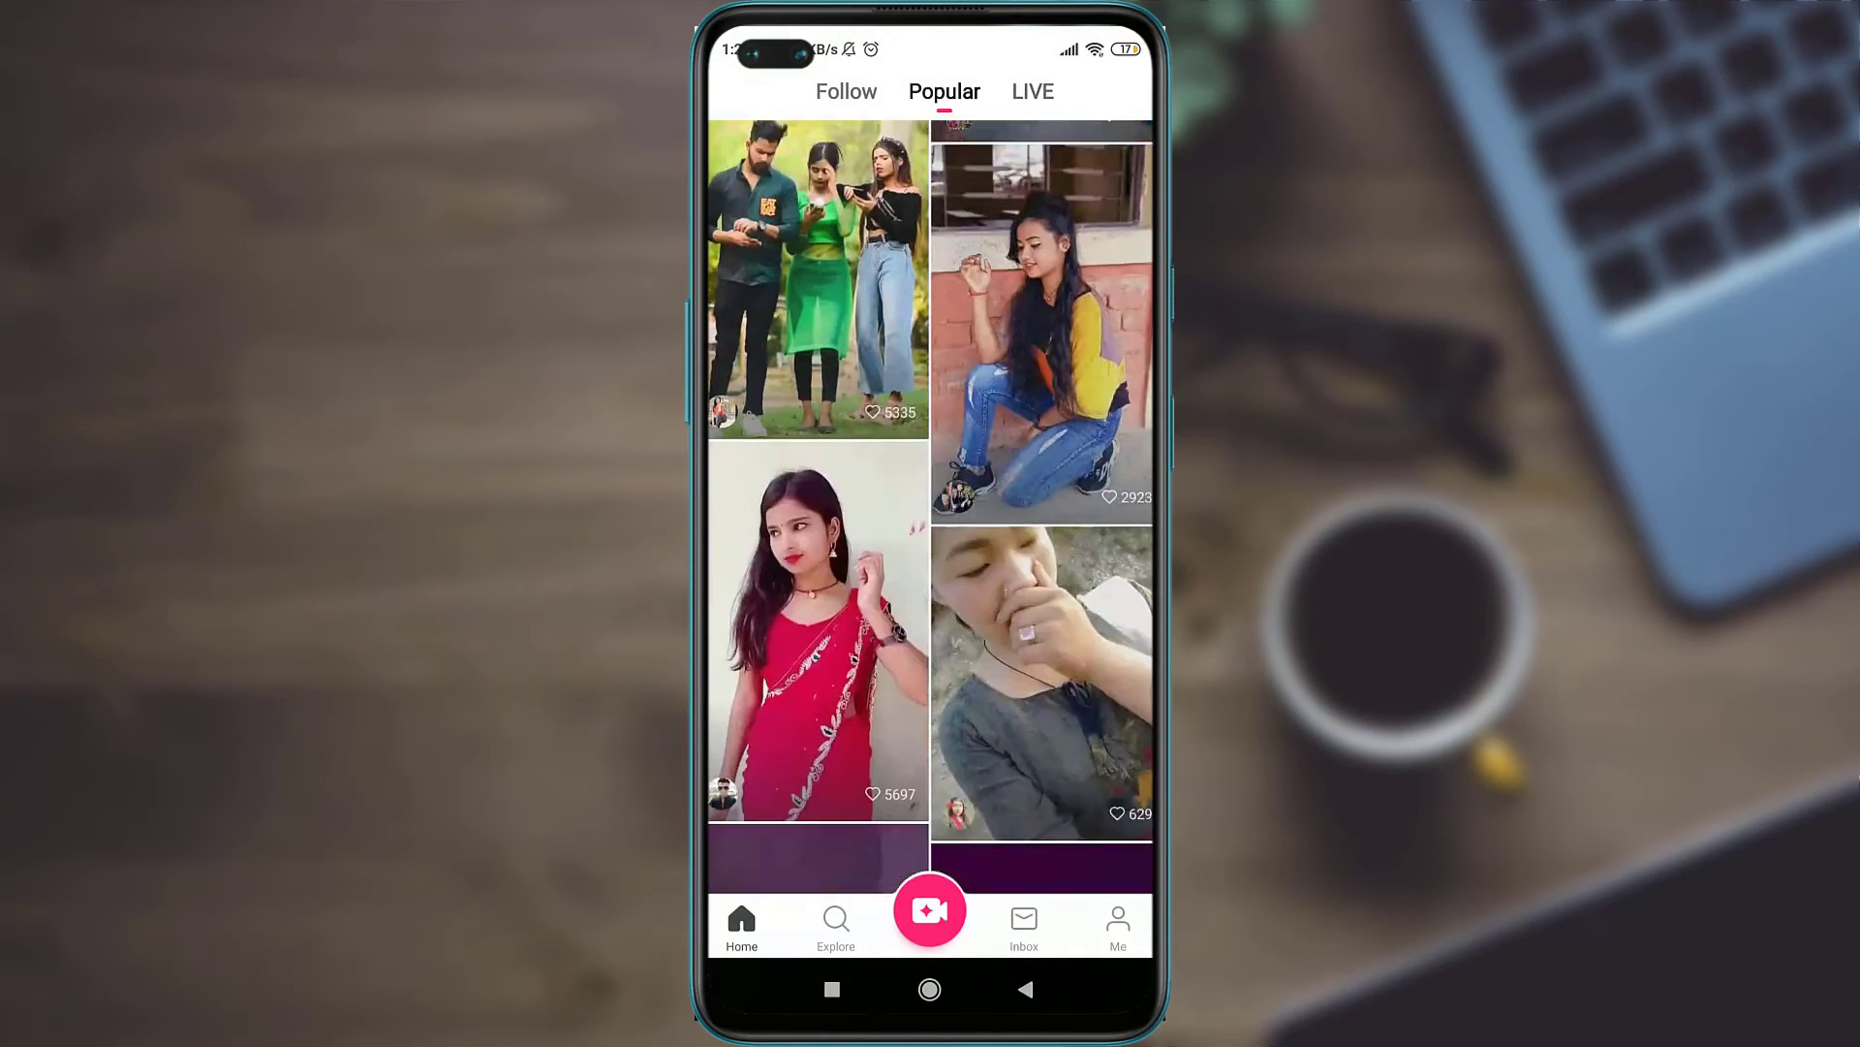